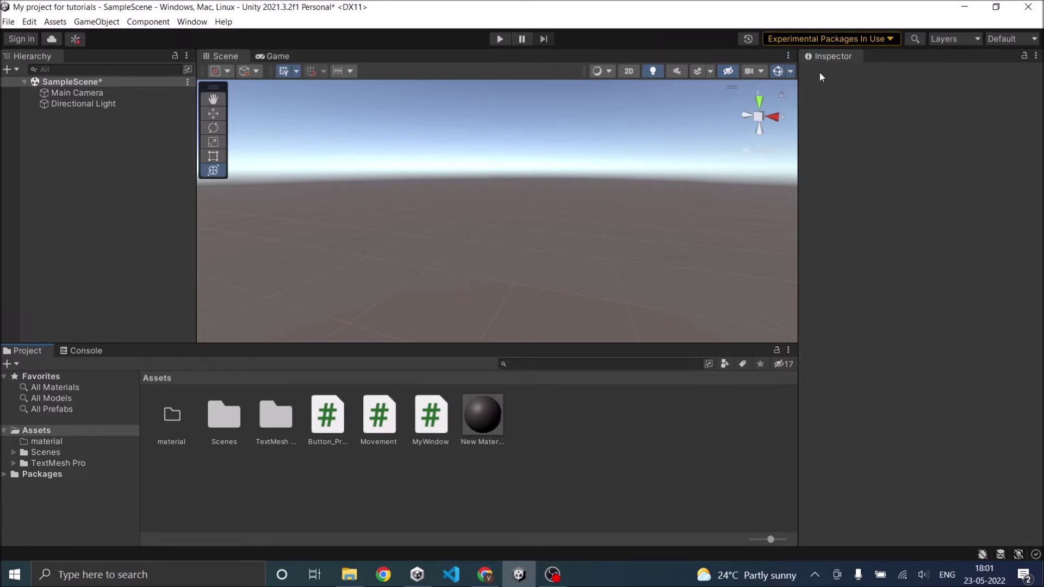
Step: Dock the Inspector and Console windows alongside the Scene and Game views
{"action": "left_click_drag", "start_coordinate": [832, 57], "coordinate": [316, 71]}
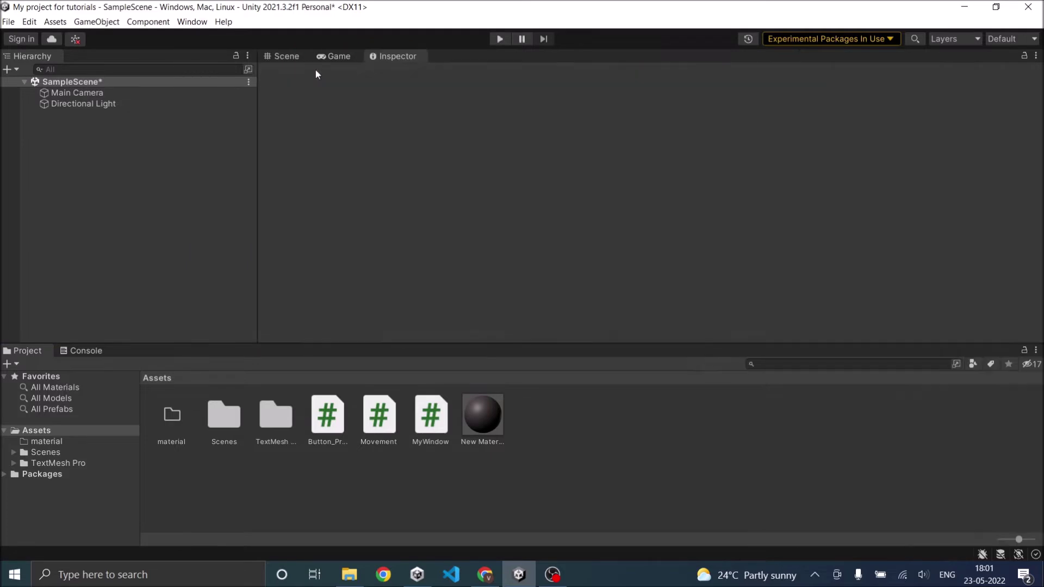
{"action": "left_click_drag", "start_coordinate": [79, 351], "coordinate": [457, 70]}
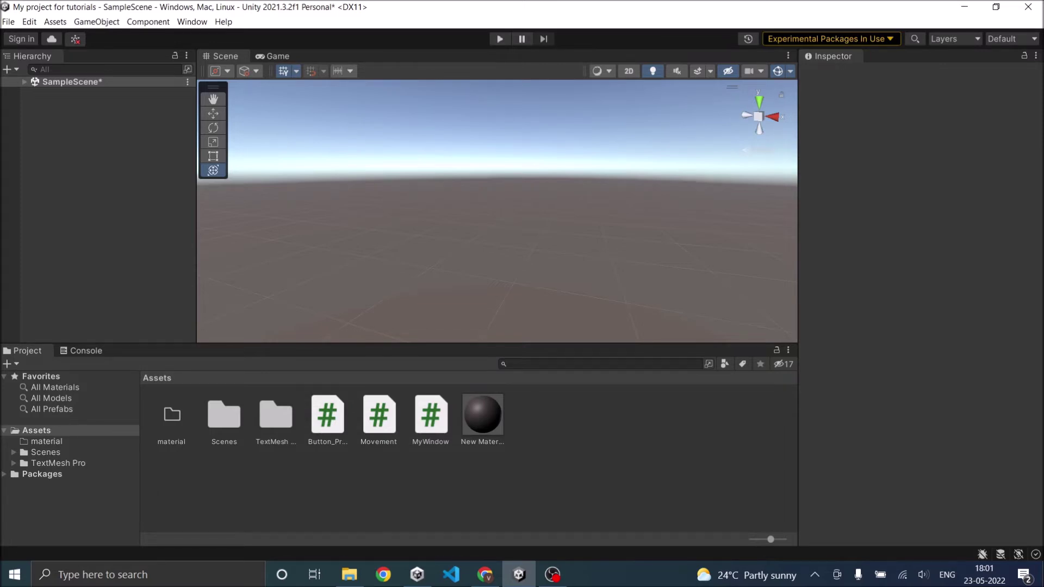
Step: Try the 2 by 3, 4 Split and Wide editor layouts
{"action": "left_click", "coordinate": [1019, 39]}
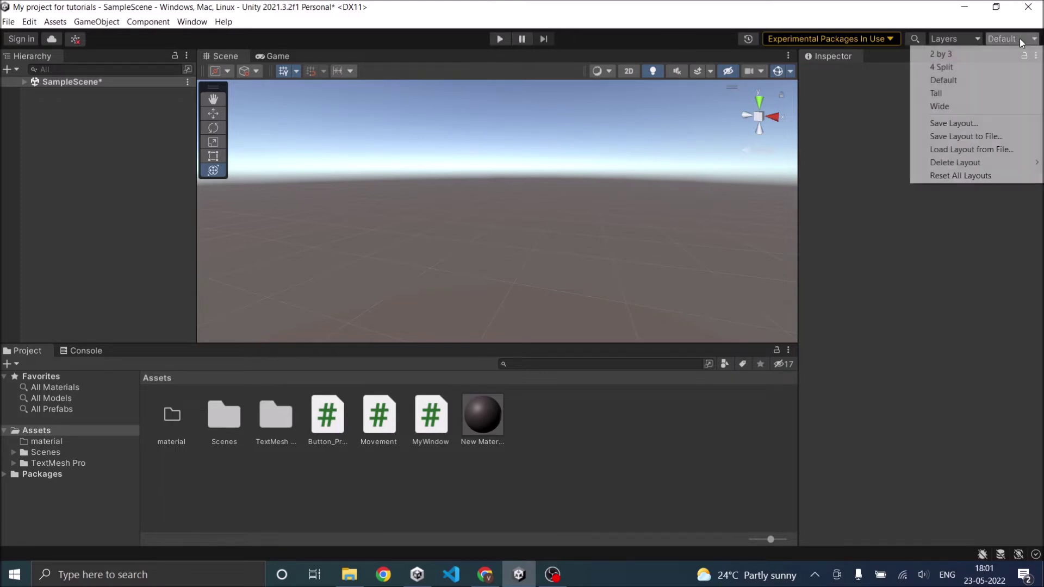
{"action": "left_click", "coordinate": [980, 55]}
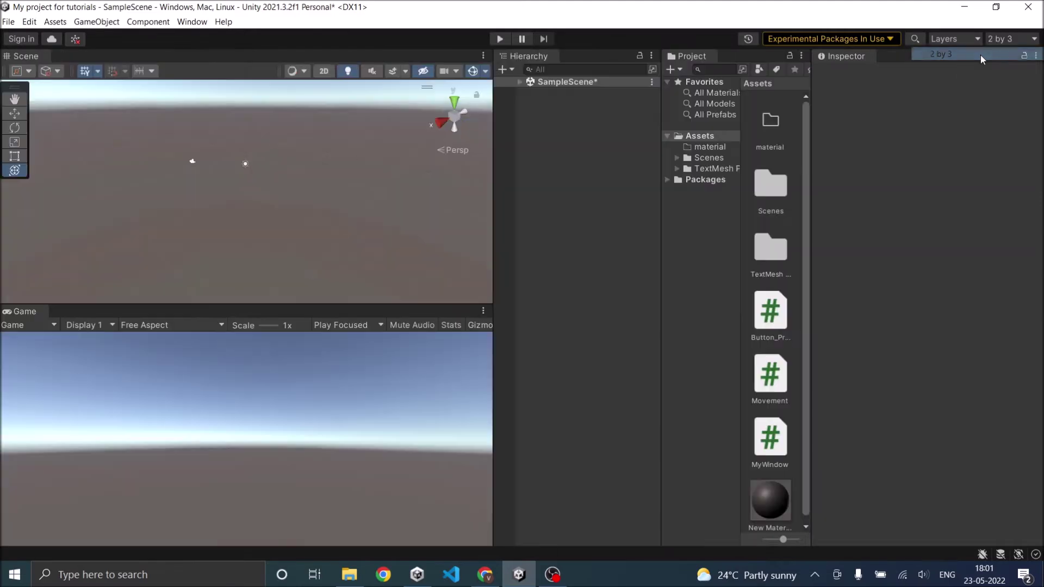
{"action": "left_click", "coordinate": [1011, 38]}
{"action": "left_click", "coordinate": [964, 68]}
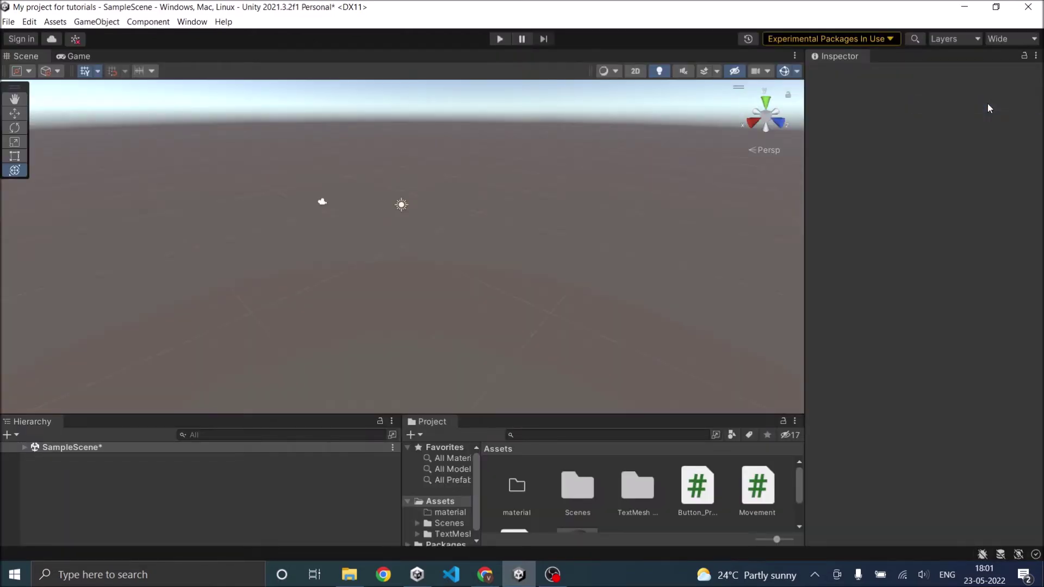
Step: Dock the Project and Game windows beside the Hierarchy in the Wide layout, and enlarge their shared area toward the Scene view
{"action": "left_click_drag", "start_coordinate": [429, 419], "coordinate": [35, 422]}
{"action": "left_click_drag", "start_coordinate": [76, 56], "coordinate": [128, 430]}
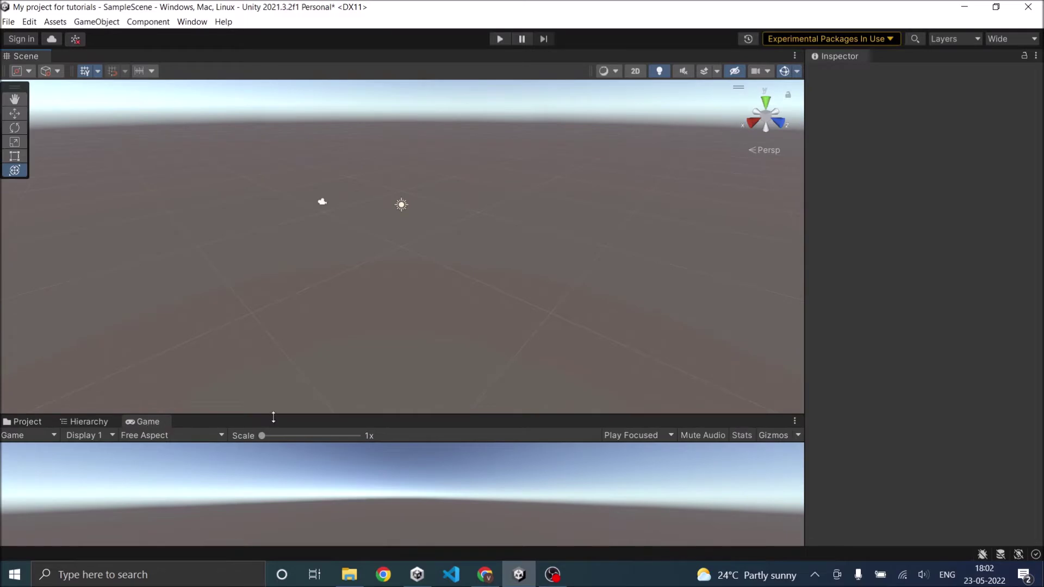
{"action": "left_click_drag", "start_coordinate": [273, 415], "coordinate": [291, 271]}
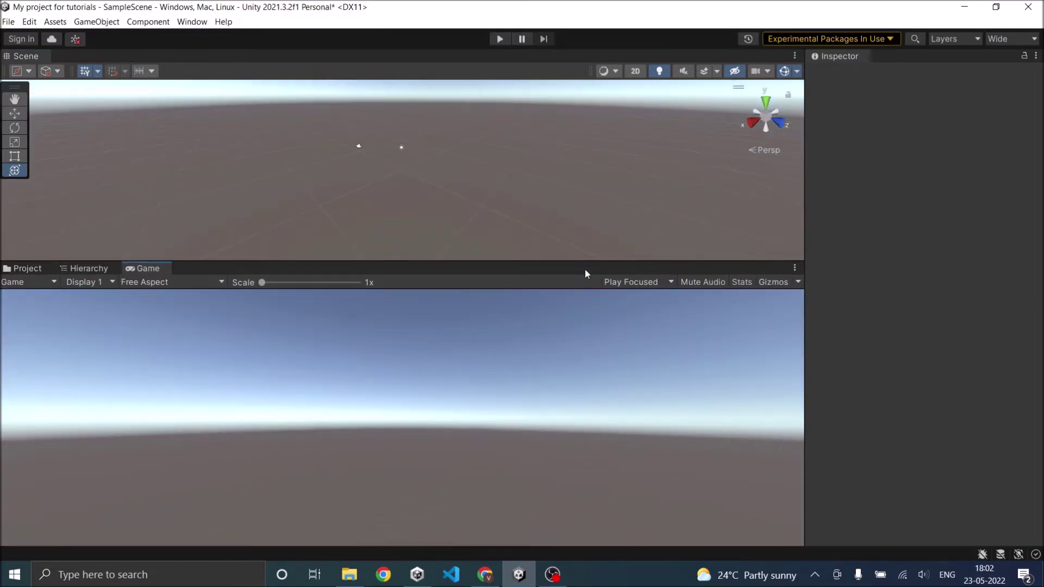
{"action": "left_click", "coordinate": [1021, 42]}
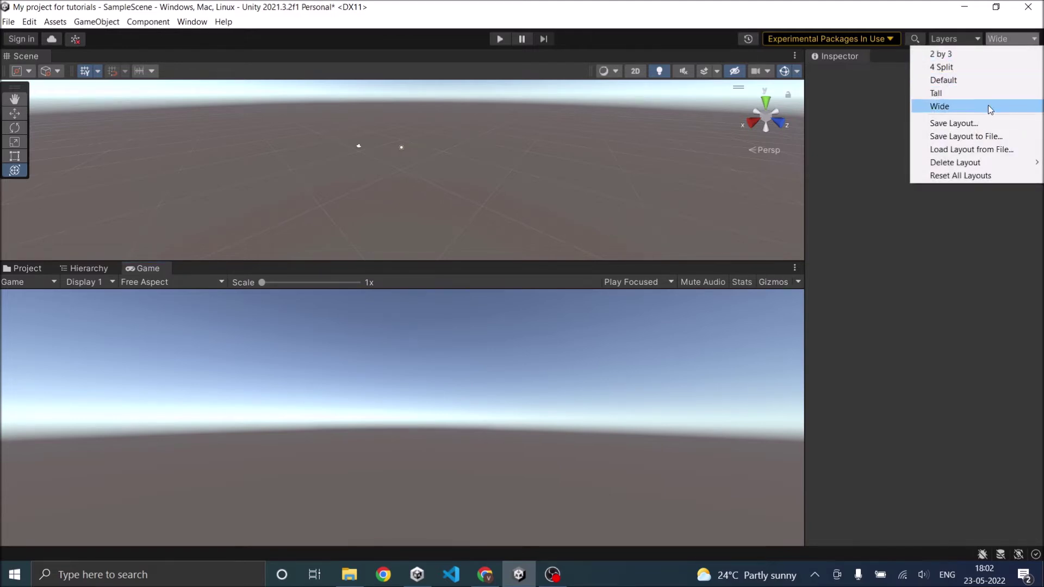
{"action": "left_click", "coordinate": [952, 124]}
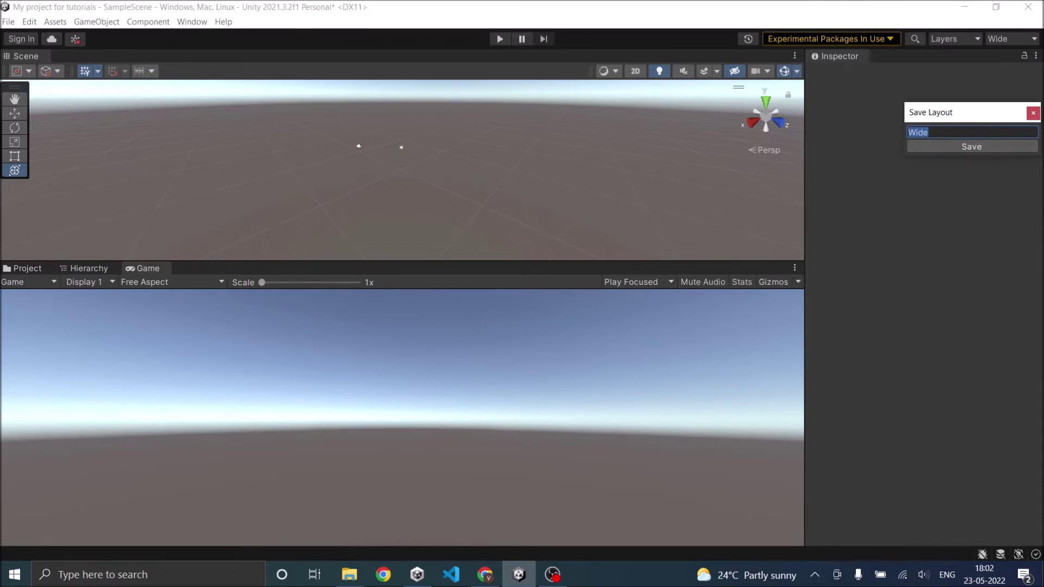
{"action": "left_click", "coordinate": [1033, 113]}
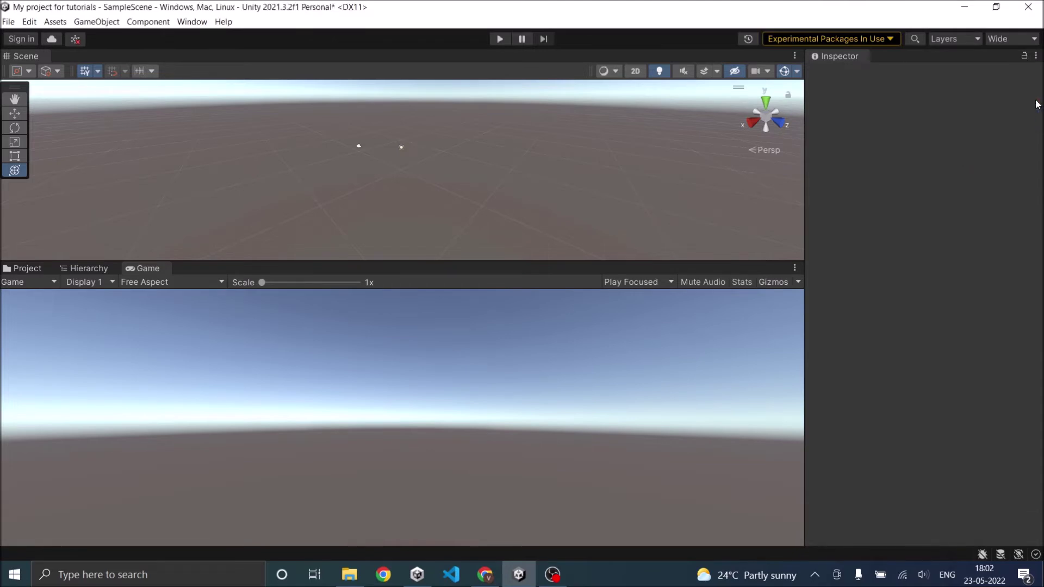
Step: Switch the editor to the Default layout
{"action": "left_click", "coordinate": [1024, 39]}
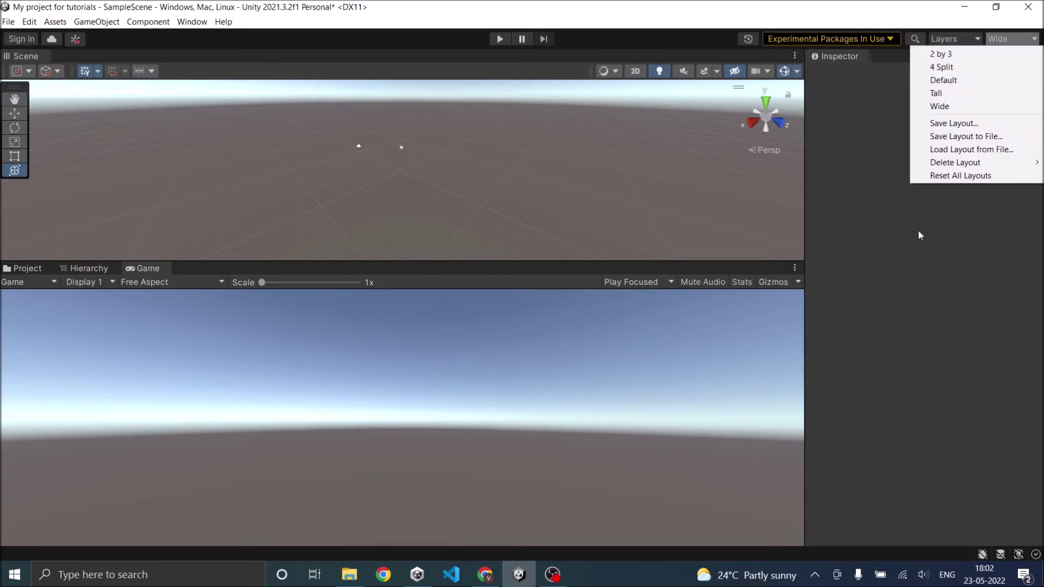
{"action": "left_click", "coordinate": [912, 305]}
{"action": "left_click", "coordinate": [1000, 39]}
{"action": "left_click", "coordinate": [954, 83]}
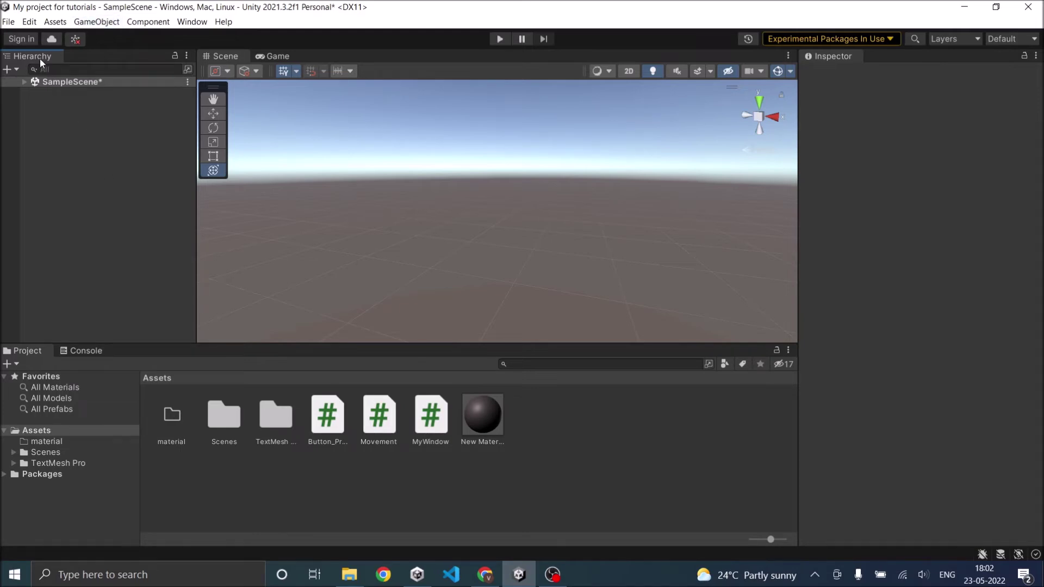
Step: Expand SampleScene and examine the Main Camera and Directional Light components
{"action": "left_click", "coordinate": [24, 82]}
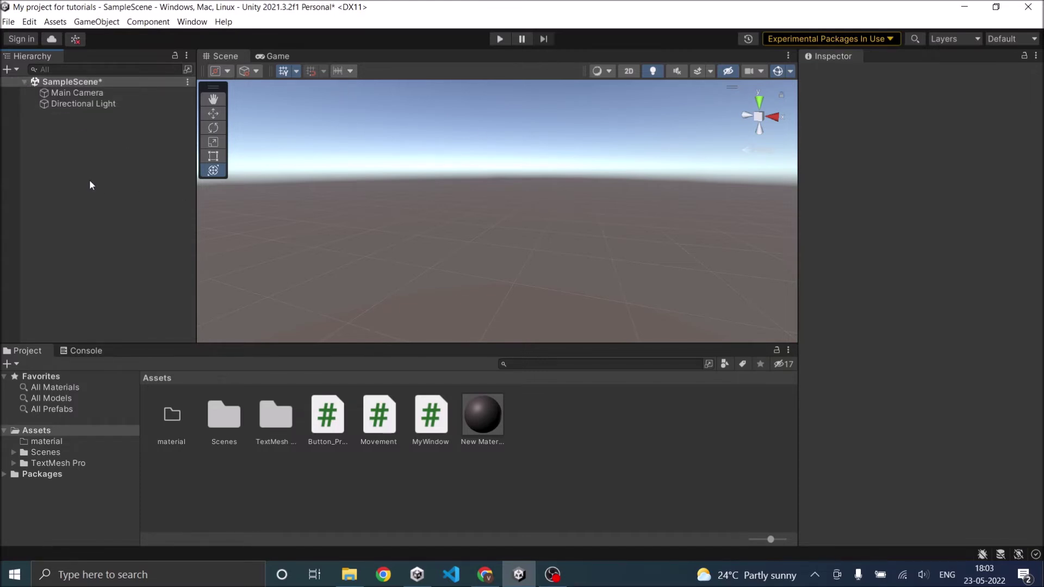
{"action": "left_click", "coordinate": [59, 93]}
{"action": "left_click", "coordinate": [76, 103]}
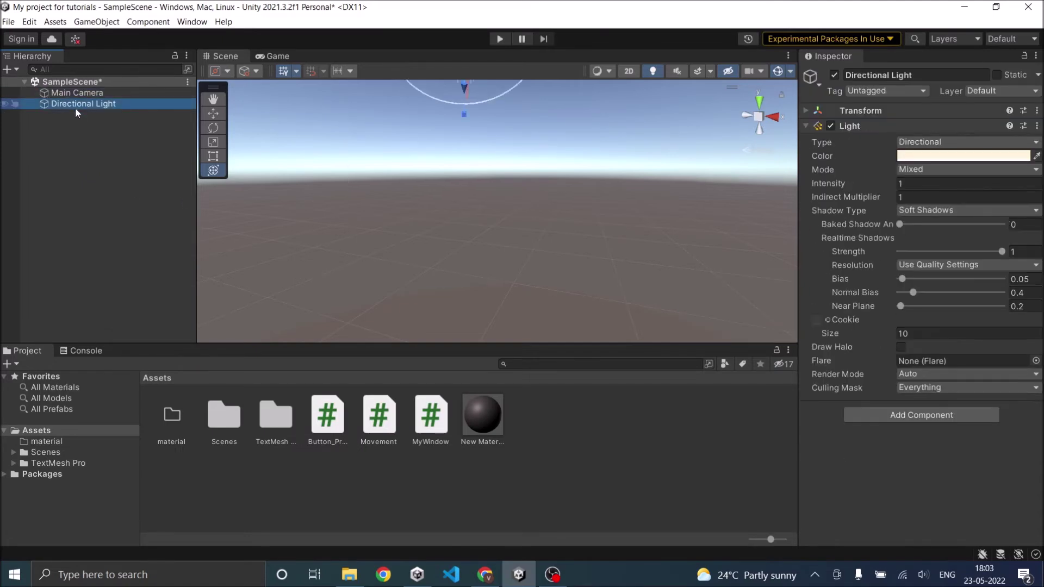
{"action": "left_click", "coordinate": [77, 115]}
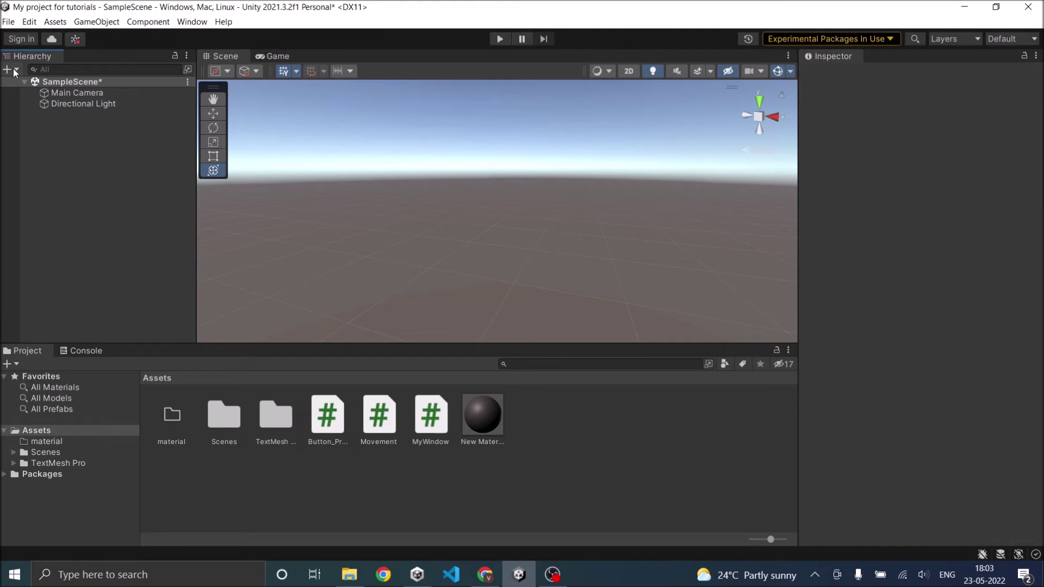
Step: Add a 3D Cube object to SampleScene and leave nothing selected
{"action": "left_click", "coordinate": [15, 71]}
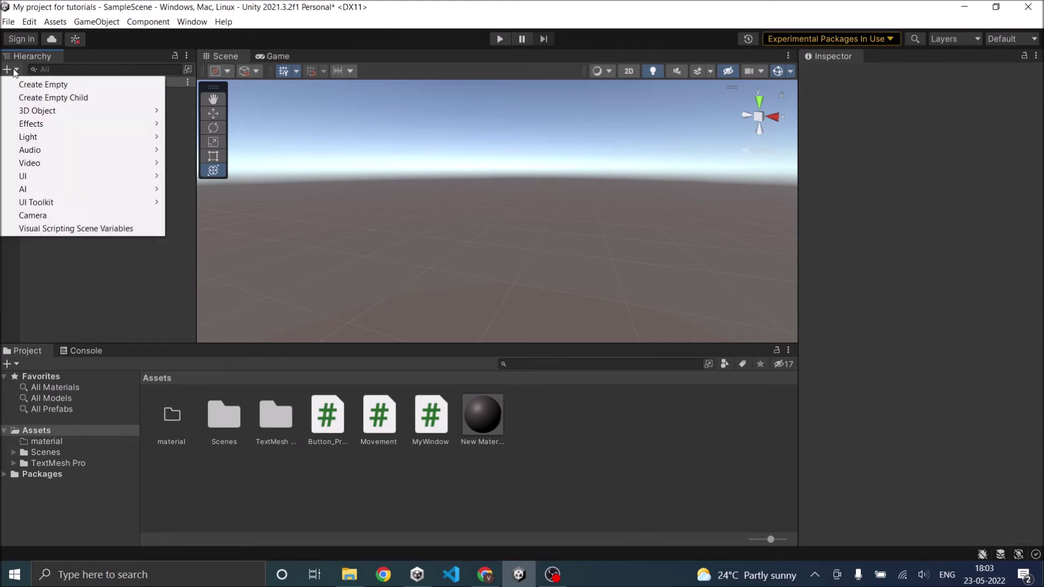
{"action": "mouse_move", "coordinate": [79, 112]}
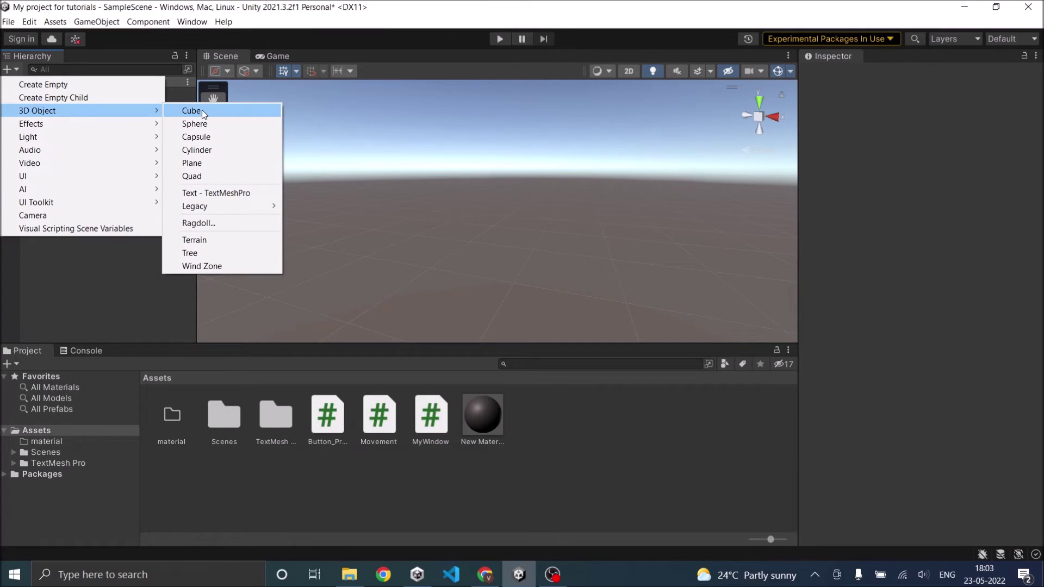
{"action": "left_click", "coordinate": [201, 111]}
{"action": "left_click", "coordinate": [92, 206]}
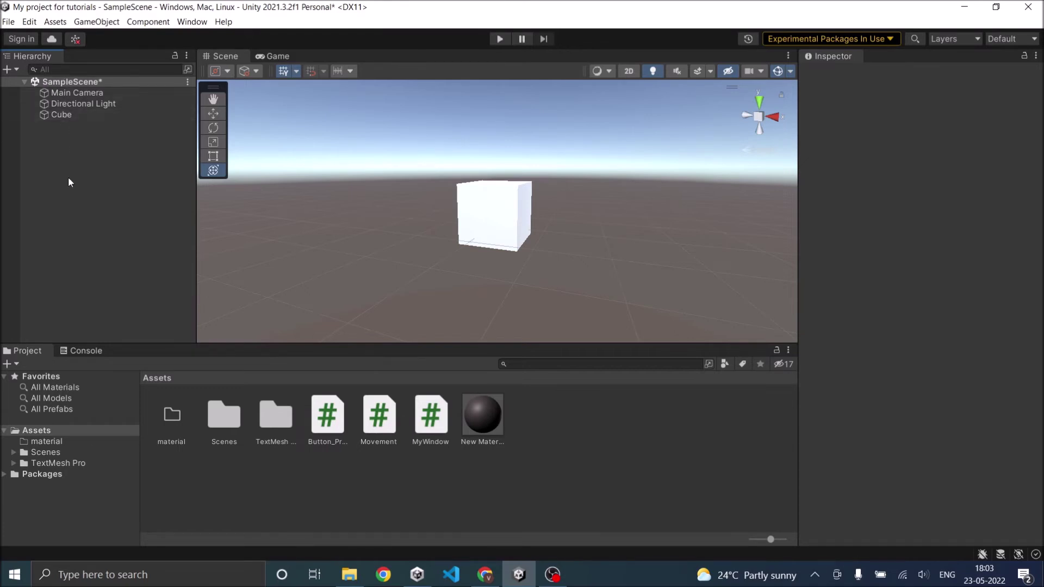
Step: Examine the cube in the Scene and Game views, and compare the Main Camera's components with the cube's
{"action": "left_click", "coordinate": [70, 115]}
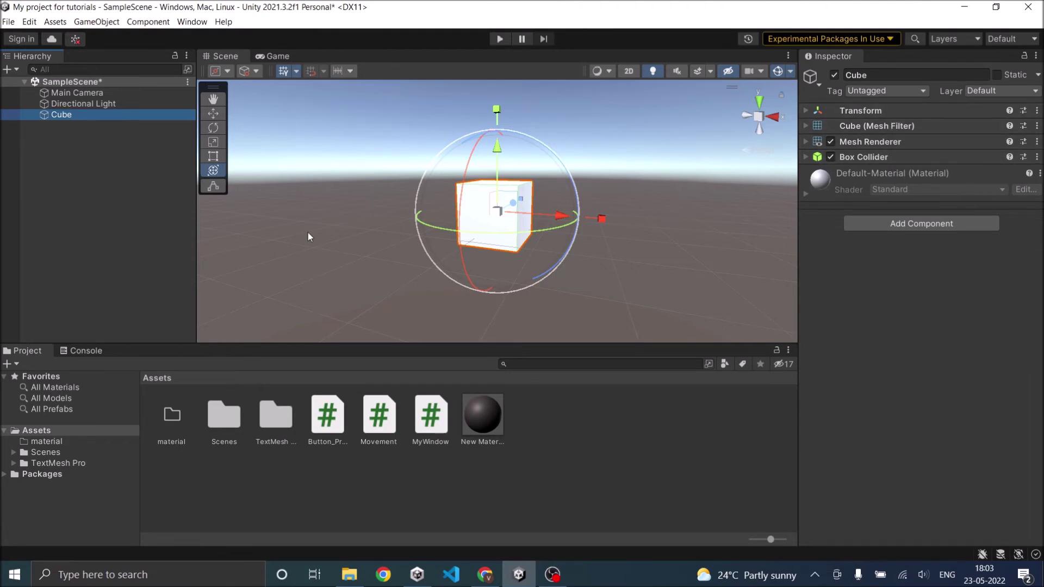
{"action": "left_click", "coordinate": [274, 56]}
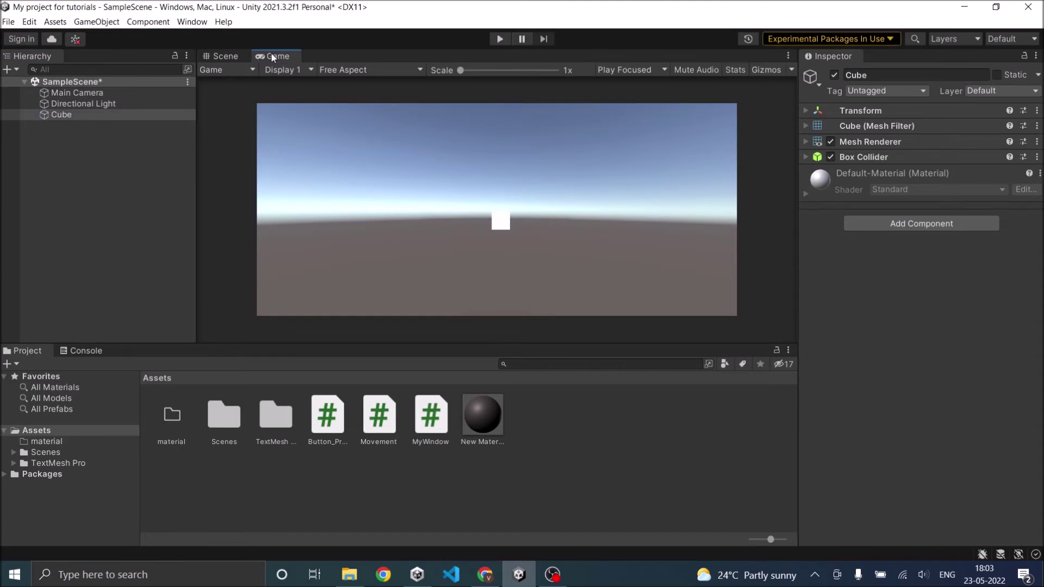
{"action": "left_click", "coordinate": [87, 94]}
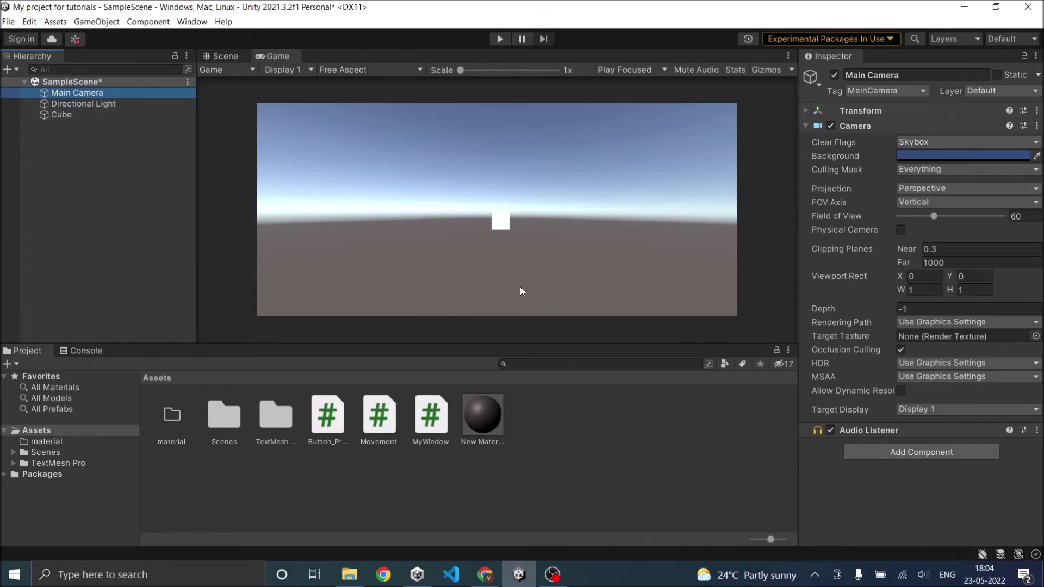
{"action": "left_click", "coordinate": [57, 115]}
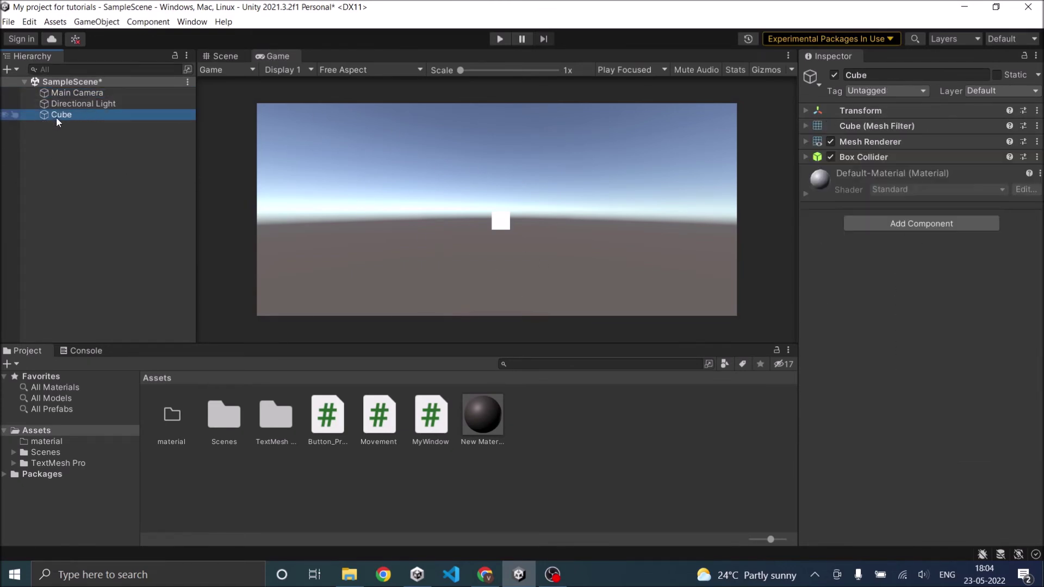
Step: Move the cube along its X axis out of sight in the Scene view and preview the result in the Game view
{"action": "left_click", "coordinate": [220, 57]}
{"action": "left_click_drag", "start_coordinate": [560, 218], "coordinate": [78, 208]}
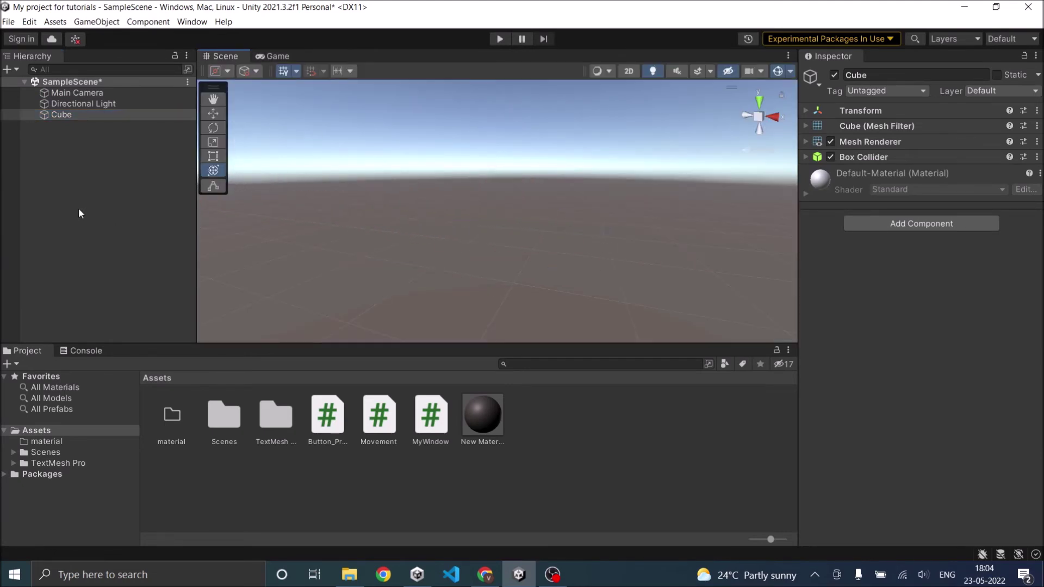
{"action": "left_click", "coordinate": [280, 57]}
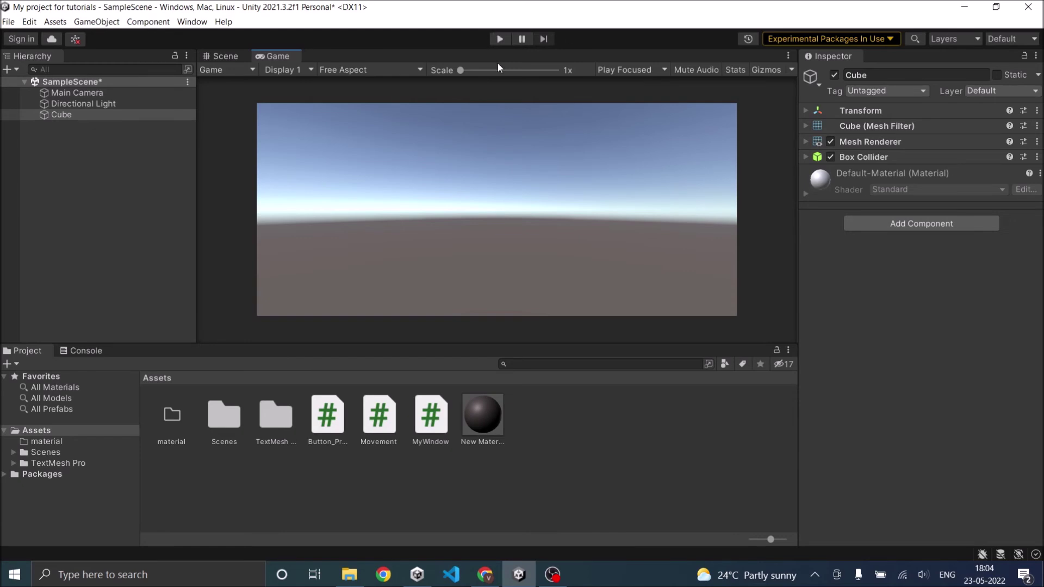
Step: Compare the Scene and Game views, and show the Console window
{"action": "left_click", "coordinate": [224, 56]}
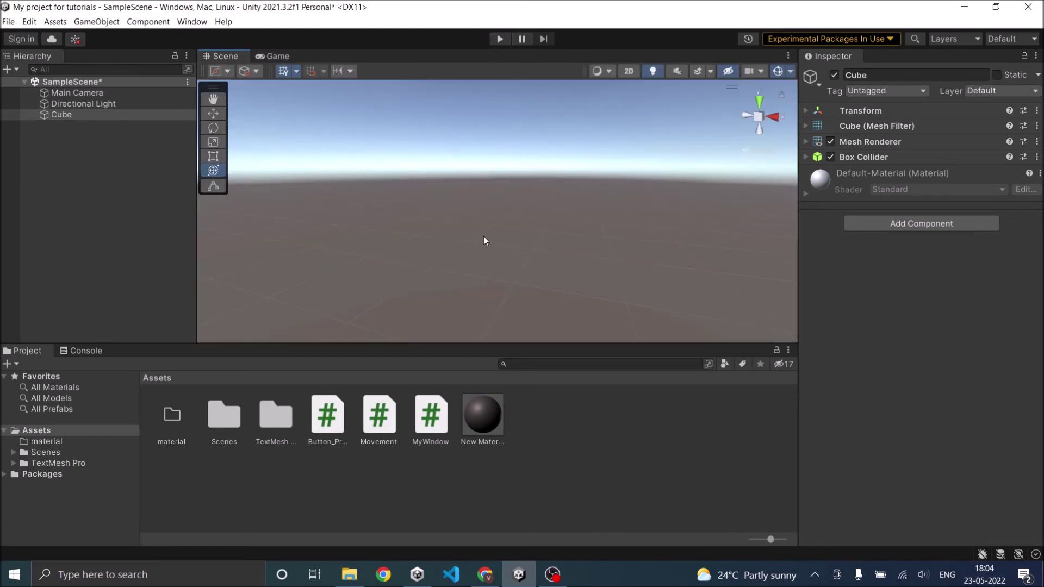
{"action": "left_click", "coordinate": [275, 56]}
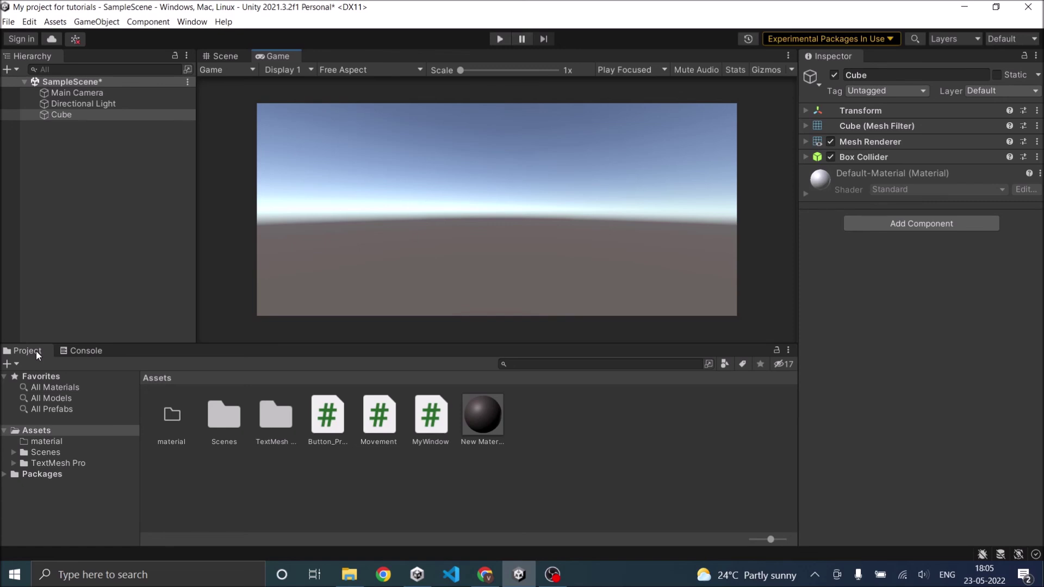
{"action": "left_click", "coordinate": [87, 352]}
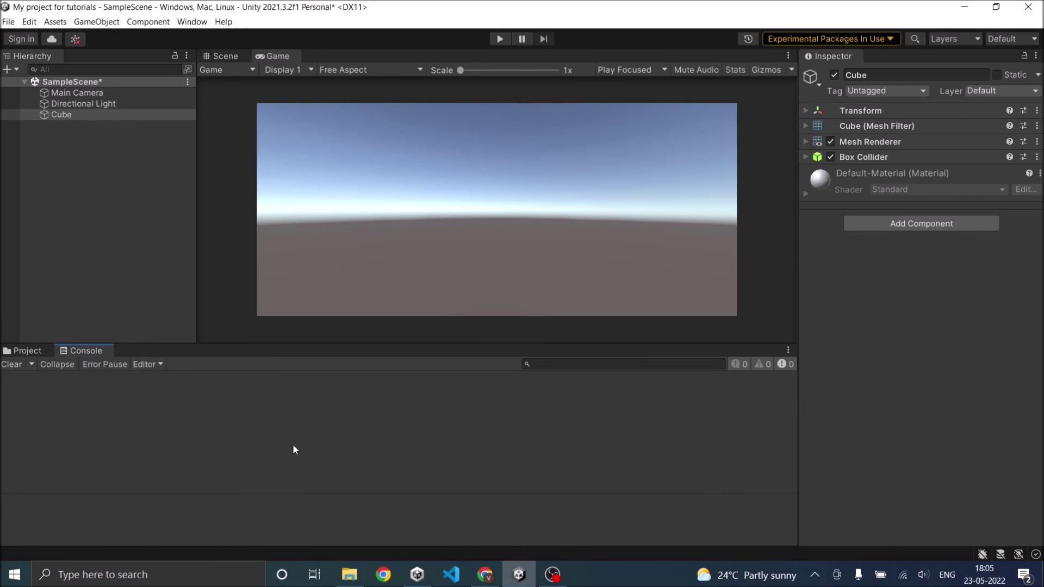